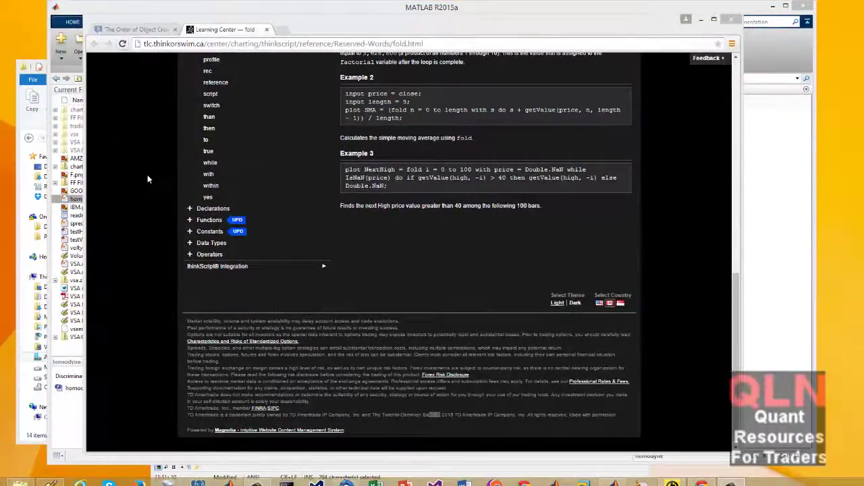
scroll(145, 169, up, 10)
scroll(142, 158, up, 10)
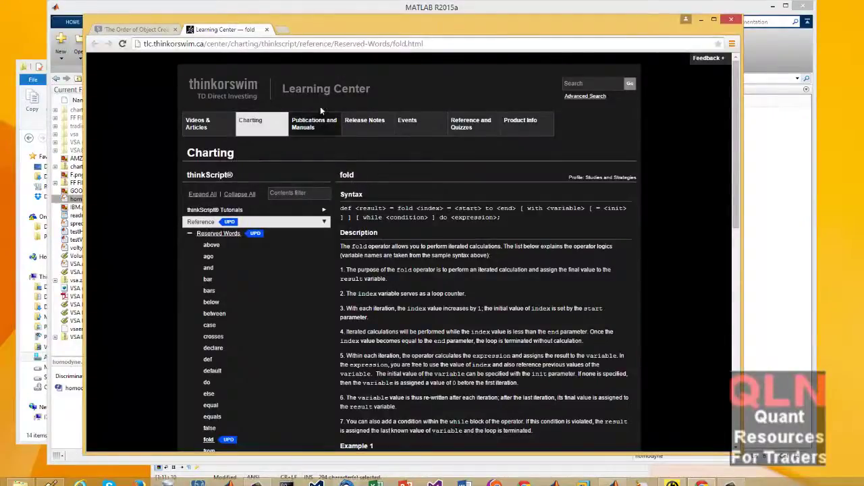
scroll(325, 139, down, 5)
scroll(325, 139, down, 5)
scroll(331, 142, down, 5)
scroll(334, 142, up, 10)
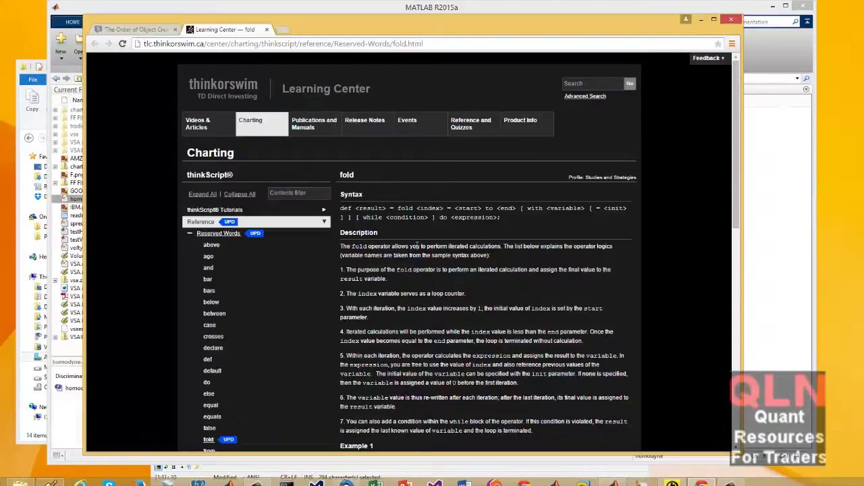
scroll(417, 246, down, 5)
scroll(416, 247, down, 5)
scroll(414, 249, down, 3)
scroll(414, 249, up, 8)
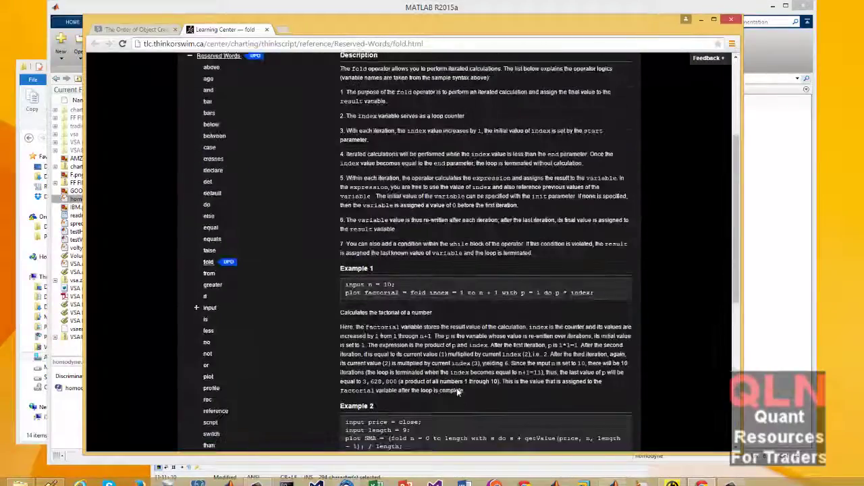
scroll(458, 392, down, 3)
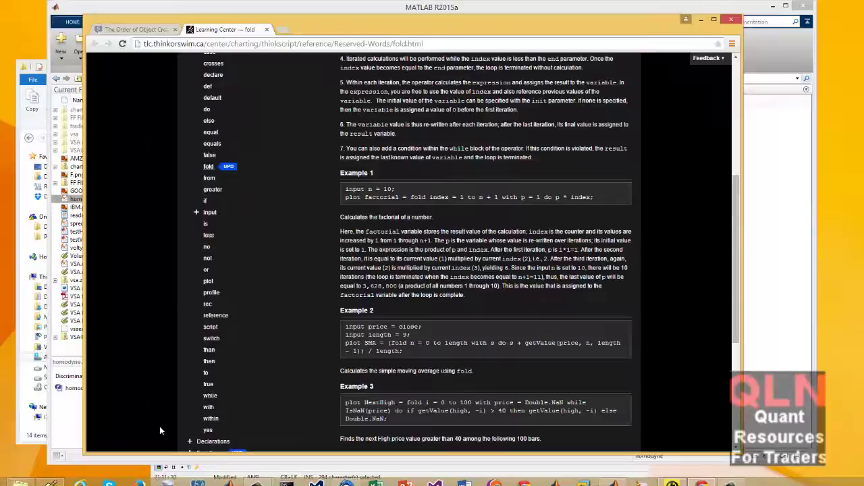
- Bring forward the untitled nstPeriod1 fold-loop snippet in Programmer's Notepad and deselect its text
click(57, 480)
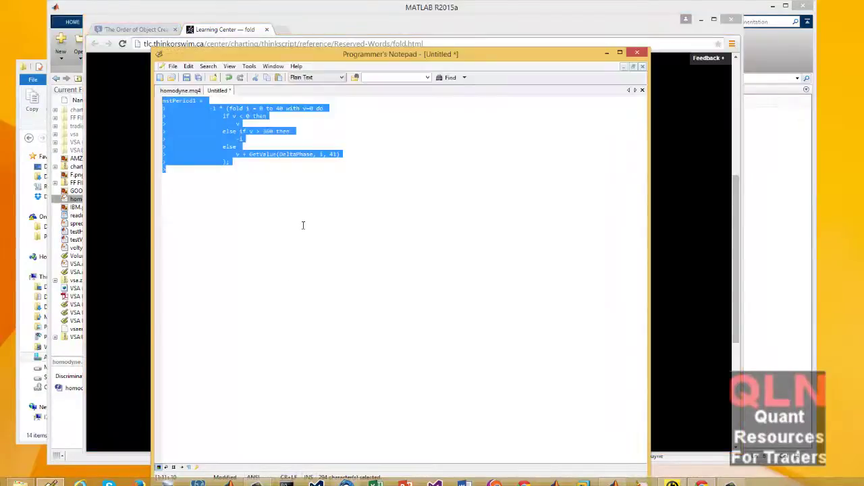
click(276, 207)
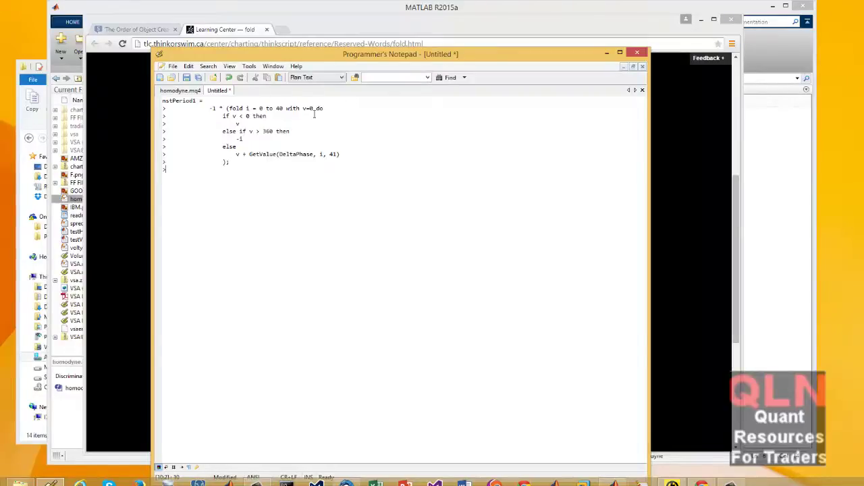
click(669, 156)
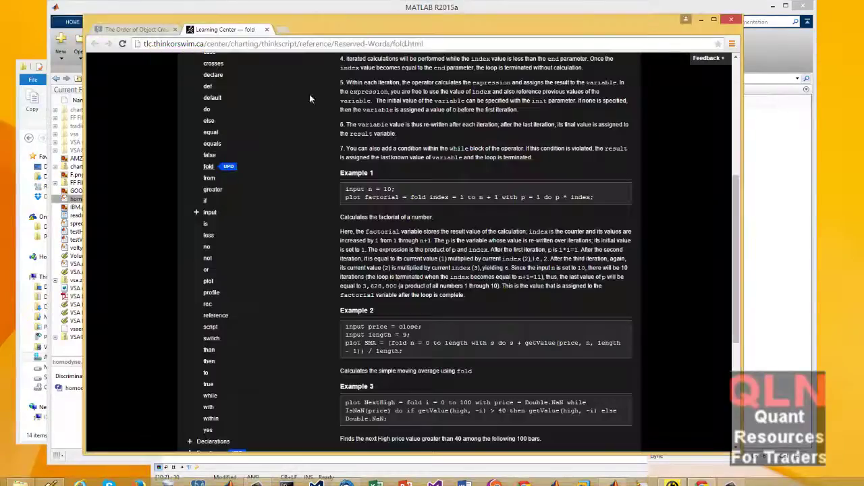
scroll(432, 343, up, 5)
scroll(432, 343, up, 3)
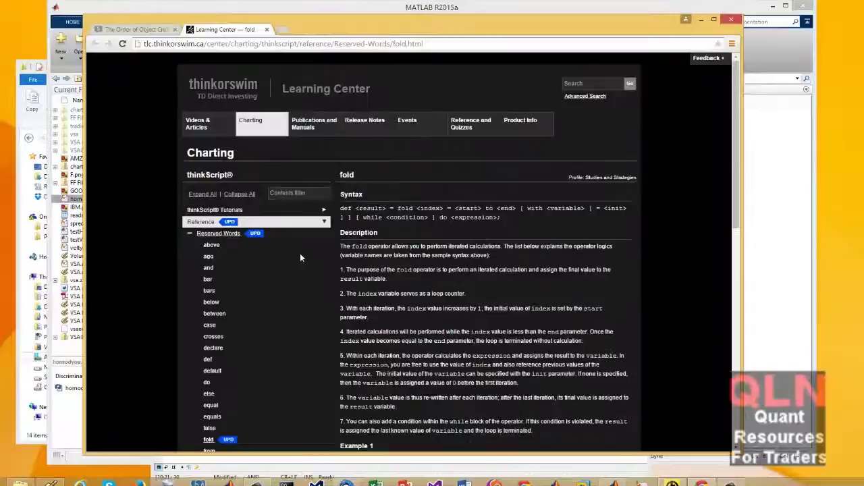
scroll(217, 250, down, 10)
scroll(521, 322, up, 10)
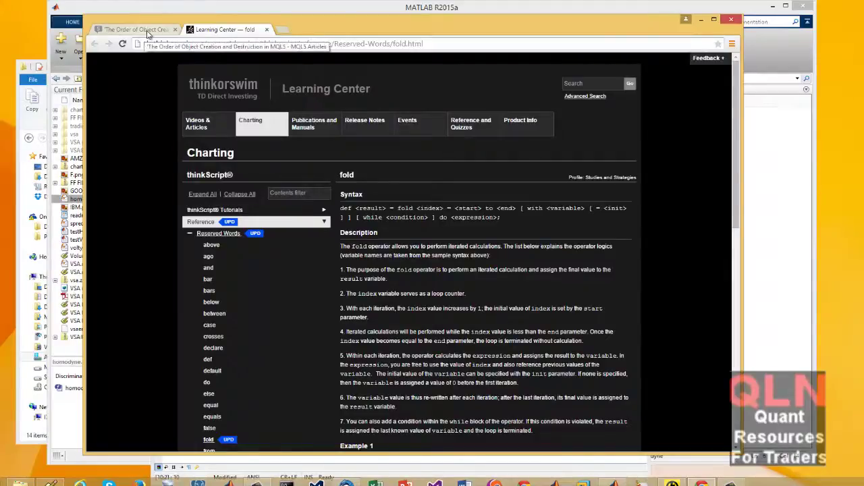
- Switch to the 'The Order of Object Creation and Destruction in MQL5' article tab
click(147, 30)
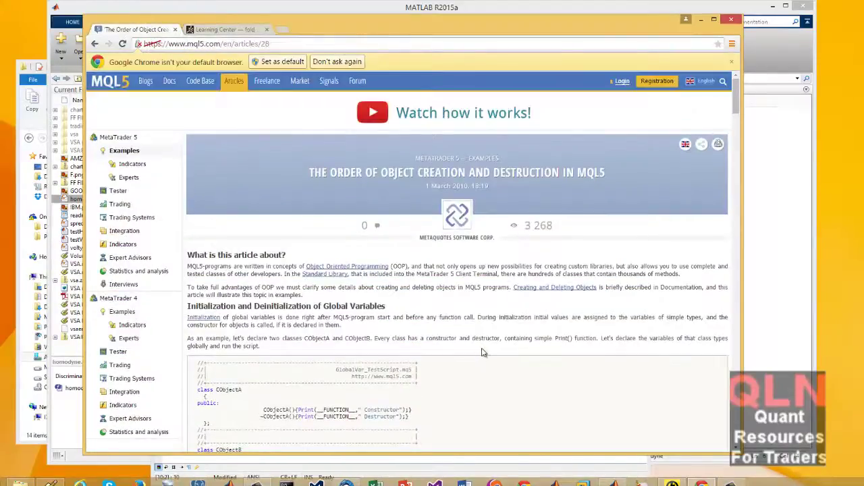
scroll(483, 352, down, 2)
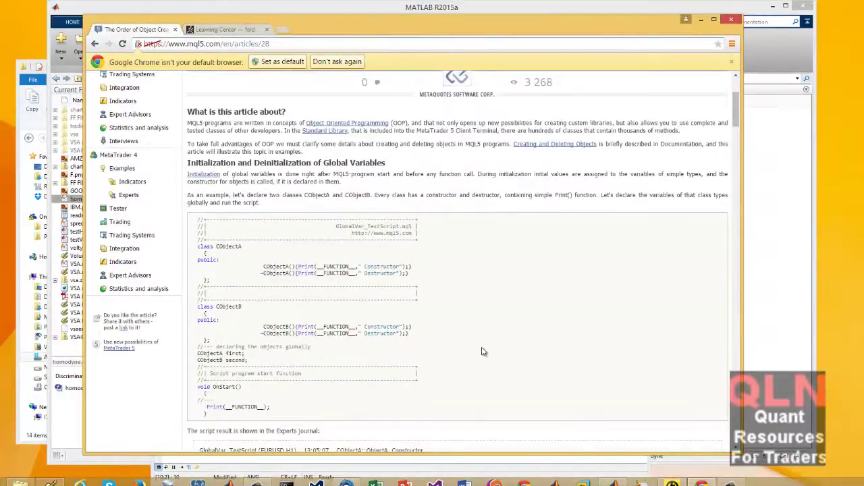
scroll(448, 307, up, 3)
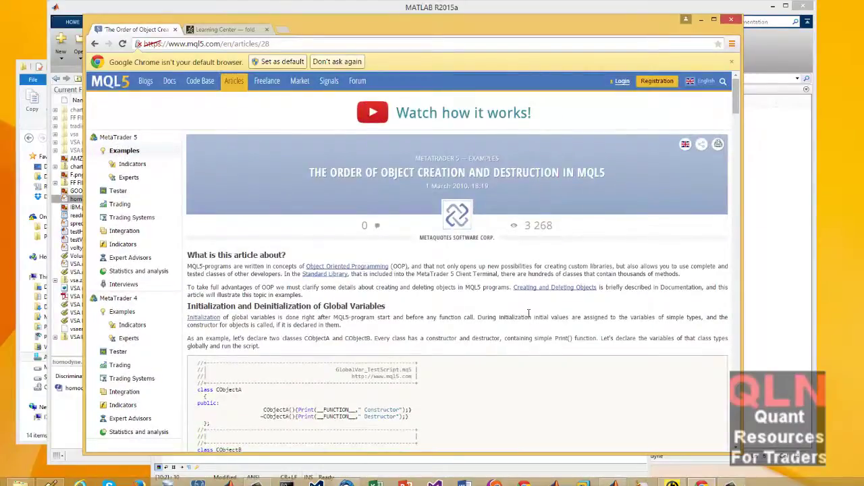
scroll(459, 304, down, 5)
scroll(513, 317, down, 5)
scroll(532, 321, down, 3)
scroll(532, 321, down, 3)
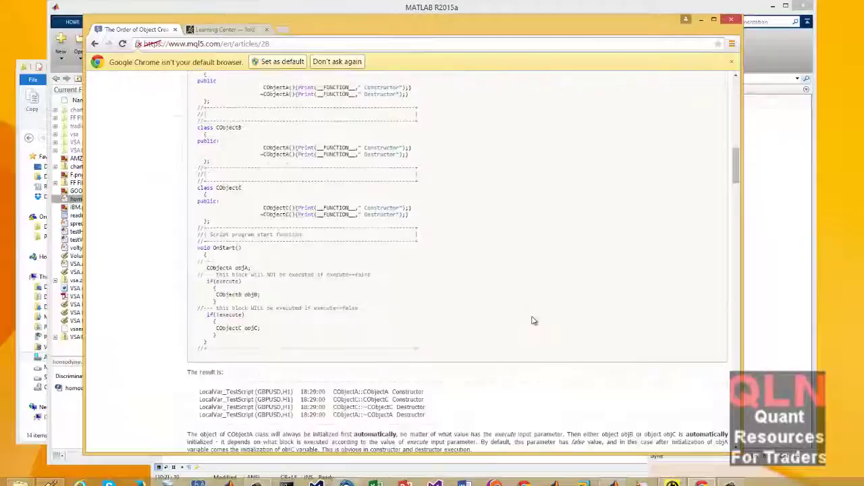
scroll(532, 322, up, 5)
scroll(532, 322, up, 5)
scroll(533, 318, up, 3)
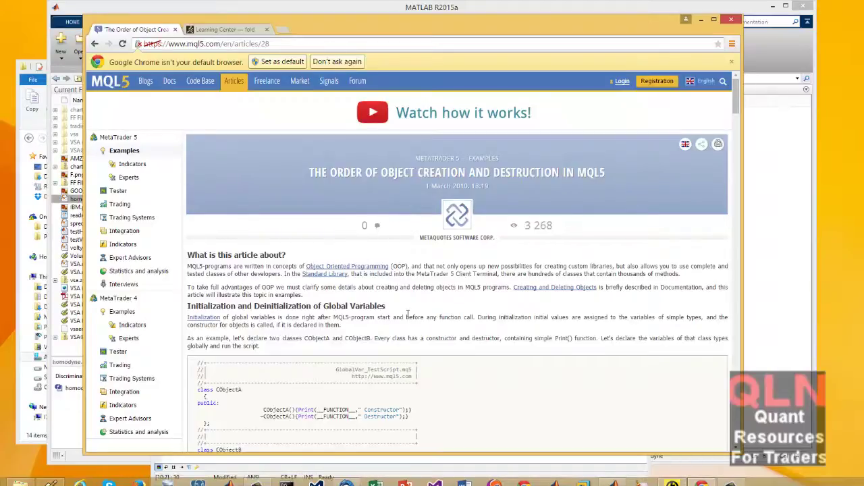
scroll(338, 394, down, 1)
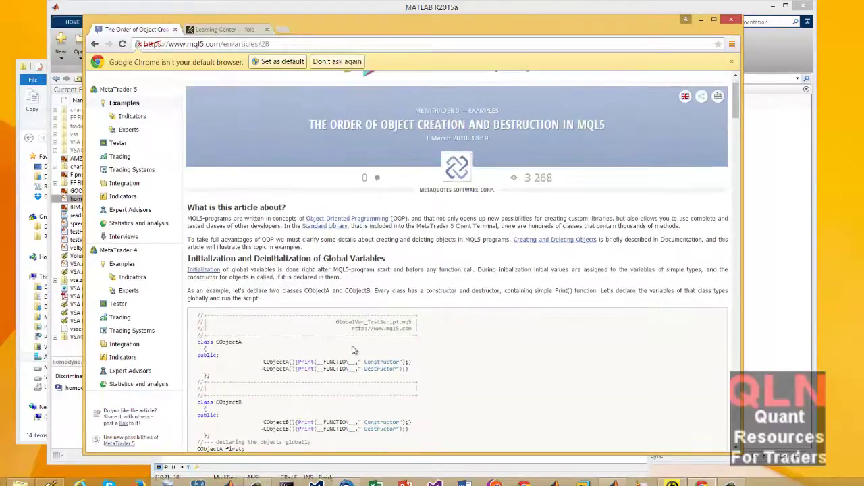
scroll(375, 243, down, 5)
scroll(375, 257, down, 5)
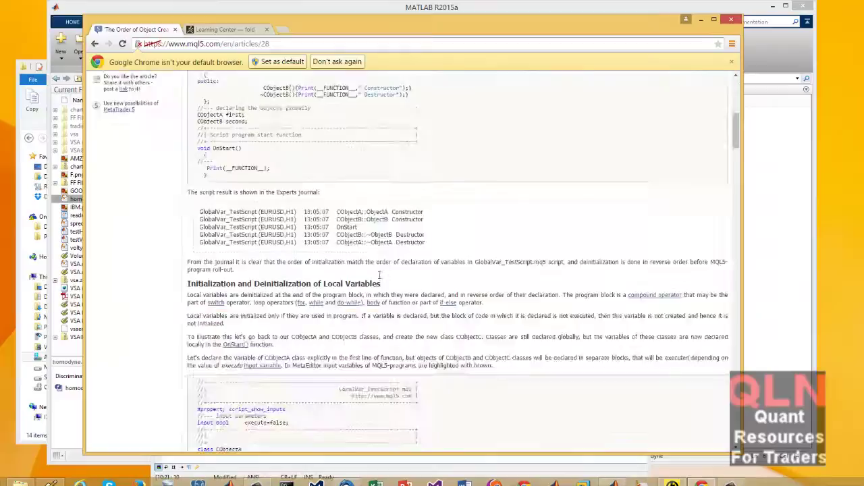
scroll(378, 270, down, 5)
scroll(382, 287, down, 5)
scroll(378, 283, down, 5)
scroll(377, 282, down, 3)
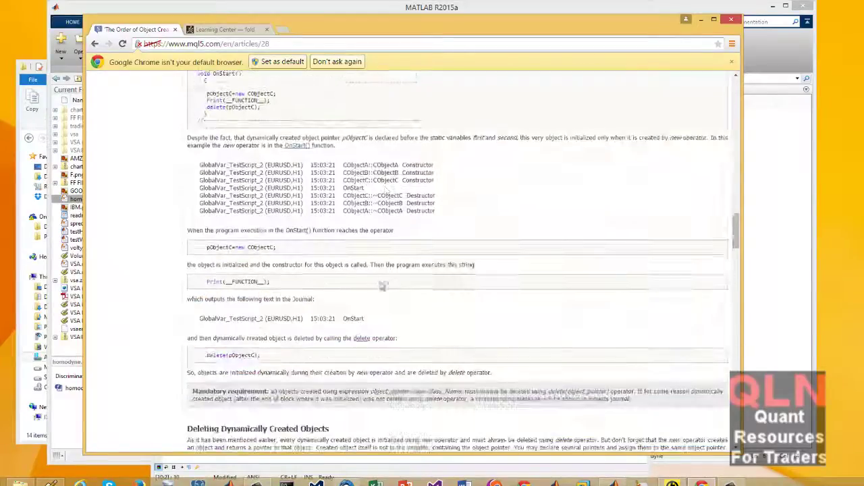
scroll(376, 281, down, 3)
scroll(378, 291, down, 8)
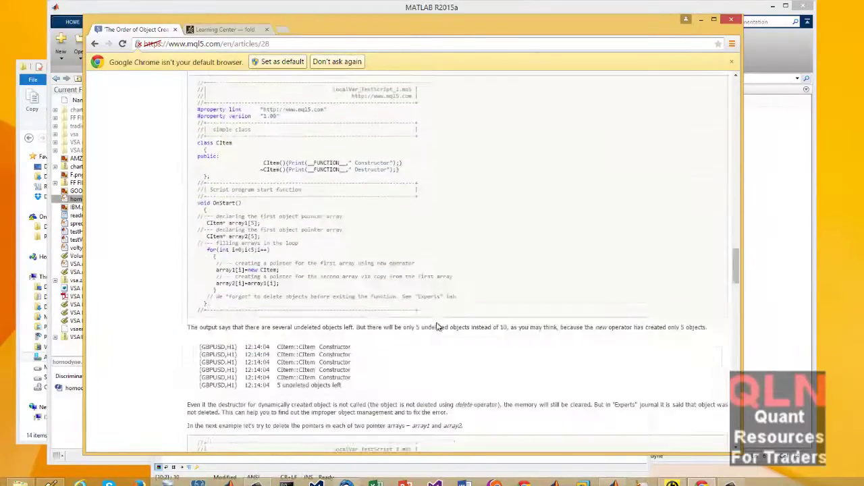
scroll(405, 311, down, 3)
scroll(452, 331, down, 3)
scroll(452, 330, down, 6)
scroll(452, 330, down, 6)
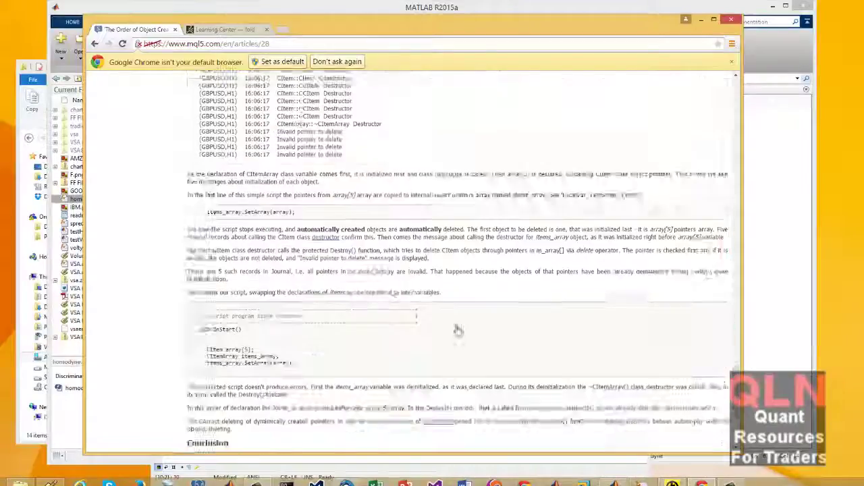
scroll(452, 331, down, 4)
scroll(454, 329, down, 3)
scroll(453, 329, up, 6)
scroll(453, 330, up, 5)
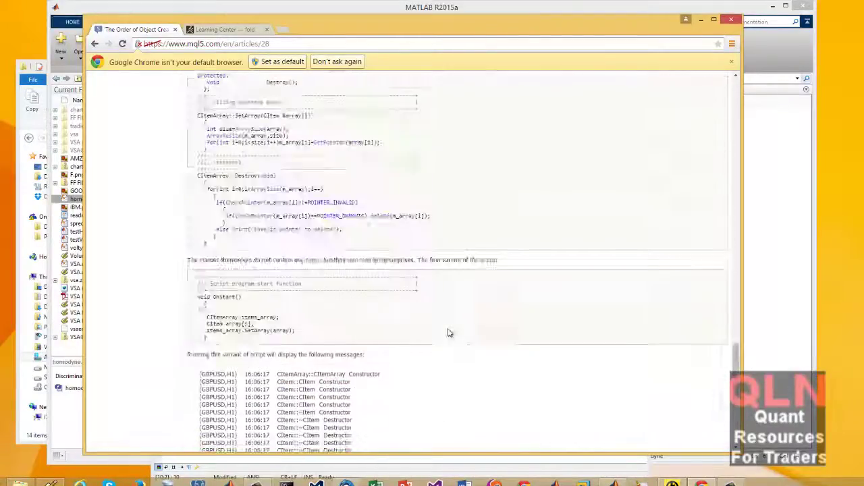
scroll(446, 331, up, 5)
scroll(443, 331, up, 3)
scroll(444, 330, up, 5)
scroll(444, 330, up, 6)
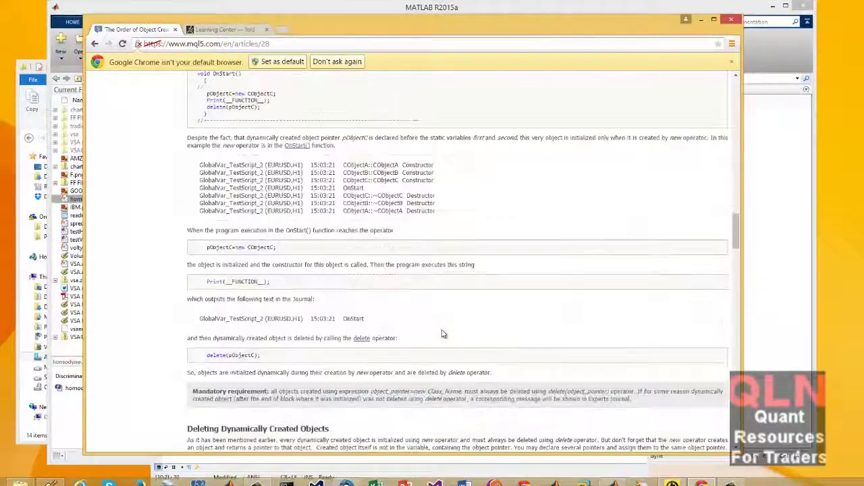
scroll(444, 331, up, 5)
scroll(443, 333, up, 3)
scroll(444, 333, up, 5)
scroll(443, 333, up, 6)
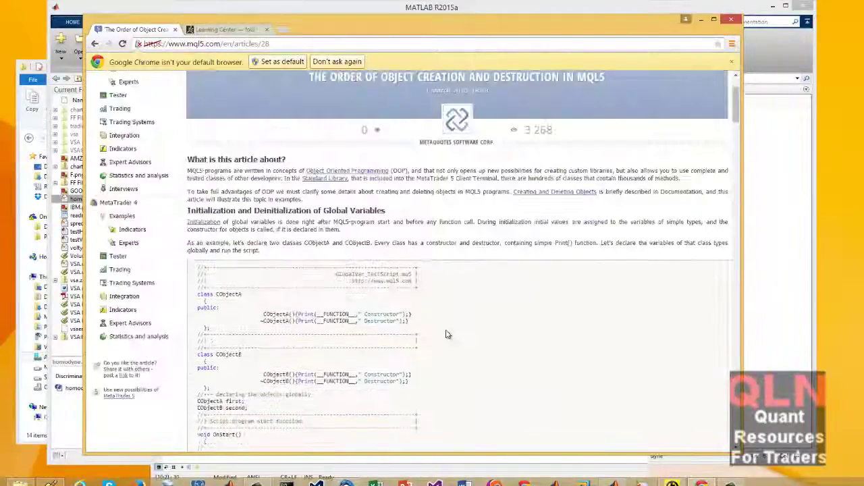
scroll(444, 333, up, 3)
scroll(443, 337, down, 4)
scroll(442, 340, down, 5)
scroll(442, 340, down, 5)
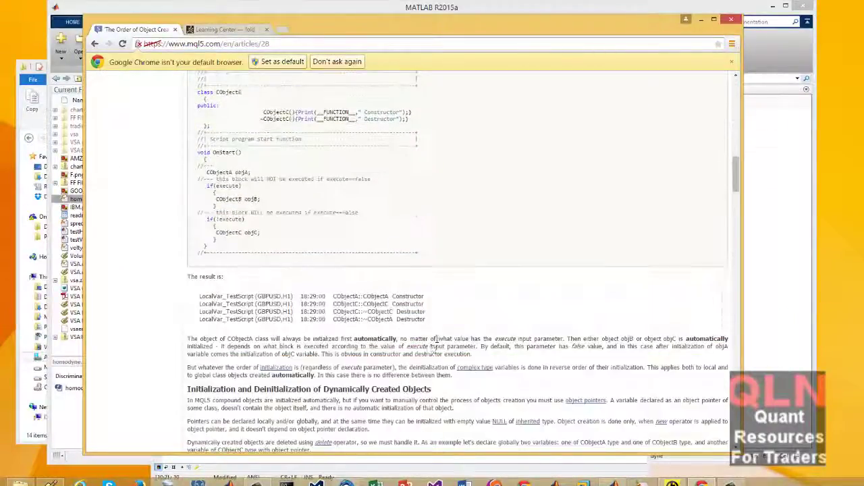
scroll(438, 341, down, 4)
scroll(432, 343, down, 3)
scroll(427, 345, down, 5)
scroll(429, 346, down, 5)
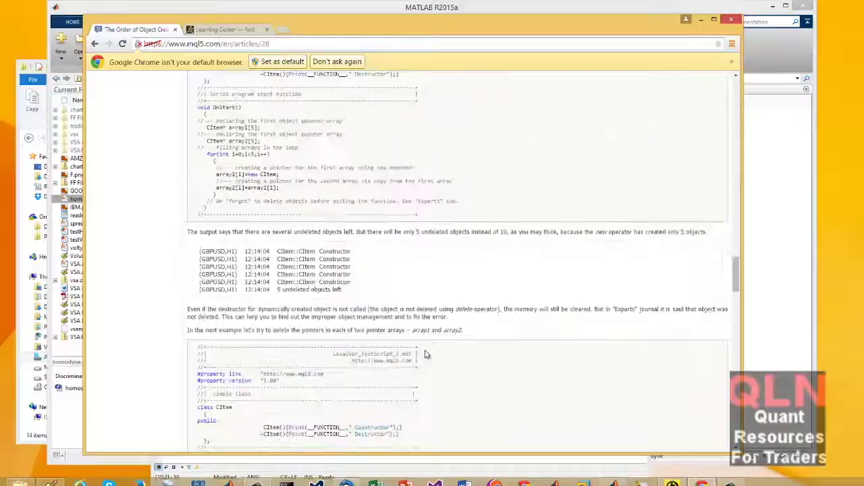
scroll(431, 347, down, 5)
scroll(432, 350, down, 4)
scroll(432, 350, up, 5)
scroll(432, 348, up, 5)
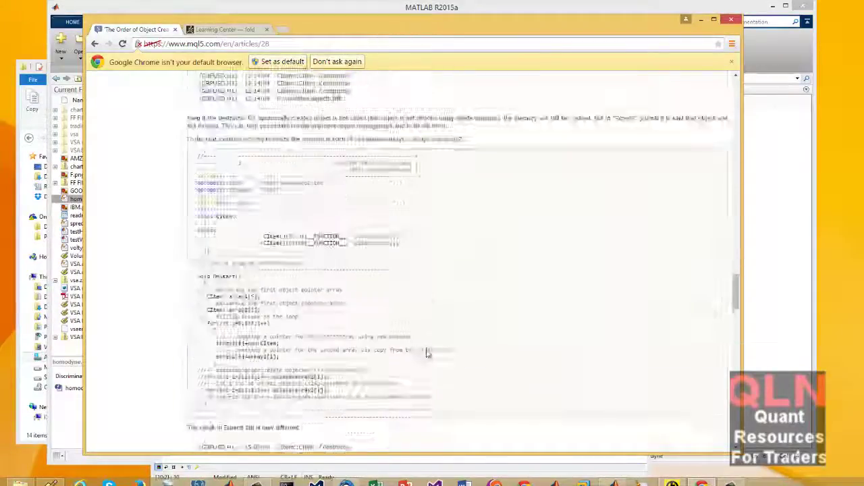
scroll(433, 345, up, 5)
scroll(434, 344, up, 4)
scroll(434, 344, up, 5)
scroll(434, 346, up, 5)
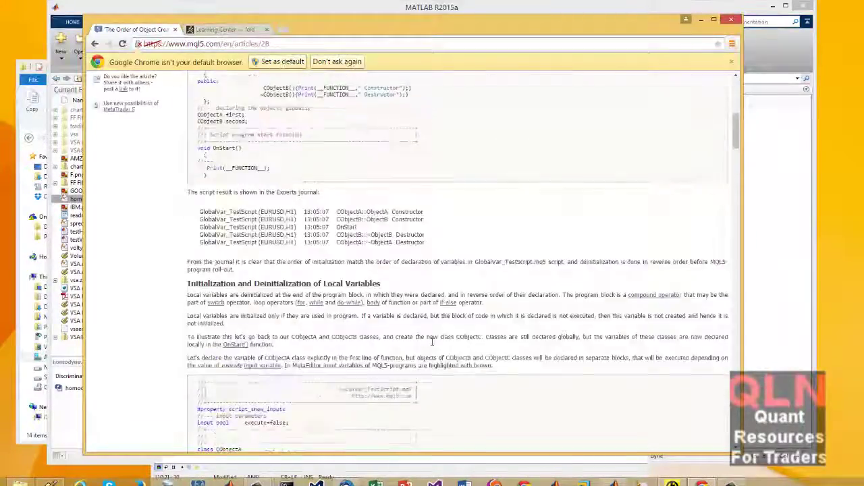
scroll(434, 348, up, 5)
scroll(432, 351, up, 3)
scroll(433, 351, up, 2)
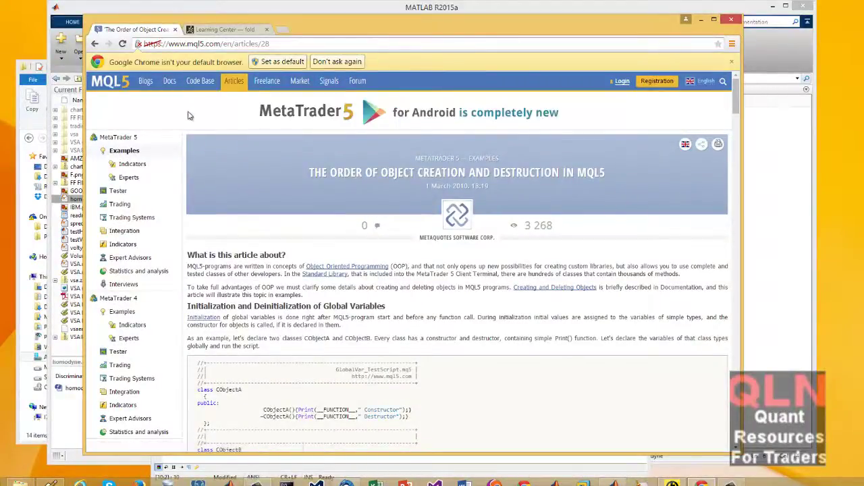
scroll(478, 376, down, 5)
scroll(500, 367, down, 8)
scroll(493, 368, down, 4)
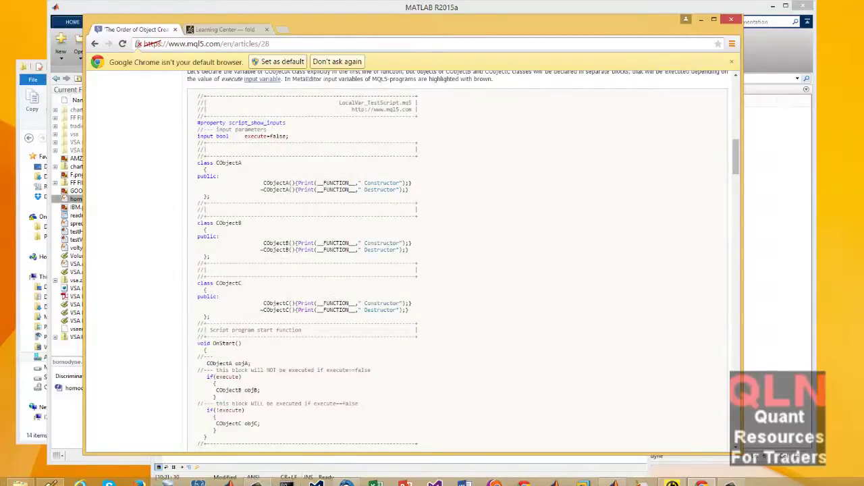
- Show the homodyne.mq4 Homodyne Discriminator source in Programmer's Notepad over the article
key(alt+Tab)
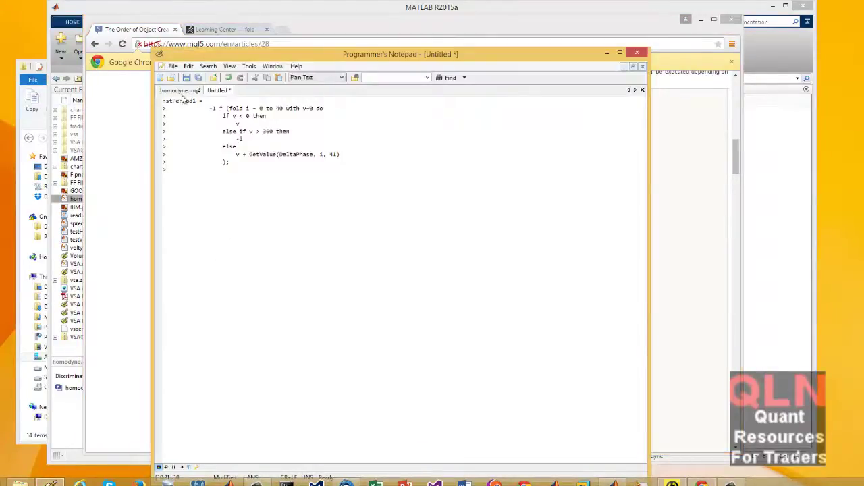
click(179, 90)
scroll(405, 270, down, 5)
scroll(472, 303, down, 5)
scroll(598, 369, down, 5)
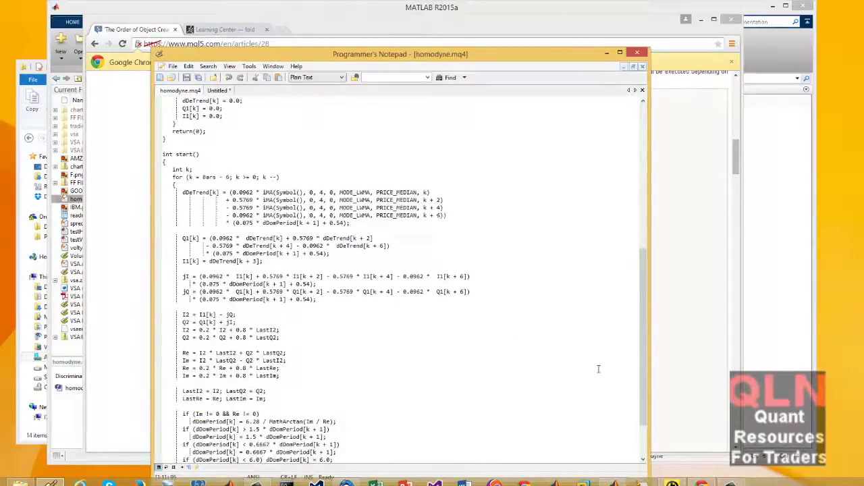
scroll(599, 368, down, 3)
scroll(587, 361, up, 5)
scroll(585, 357, up, 5)
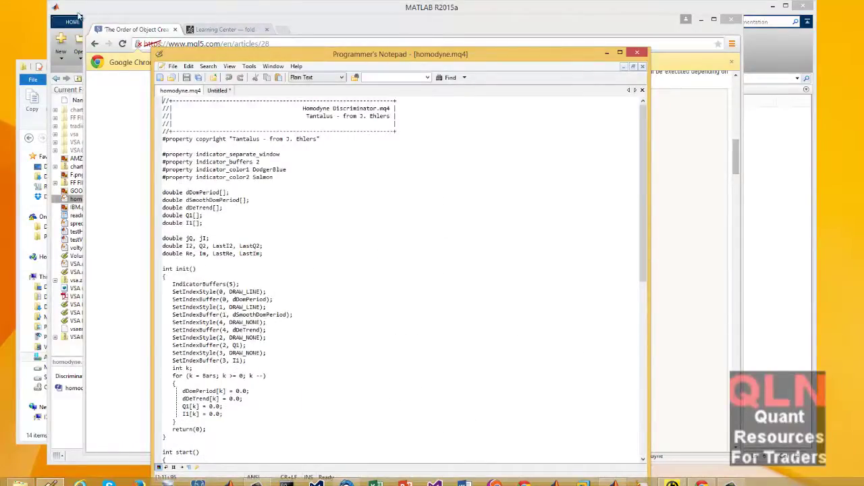
- Switch to the MATLAB editor showing the homodyne.m port
key(alt+Tab)
scroll(420, 250, down, 5)
scroll(432, 250, down, 5)
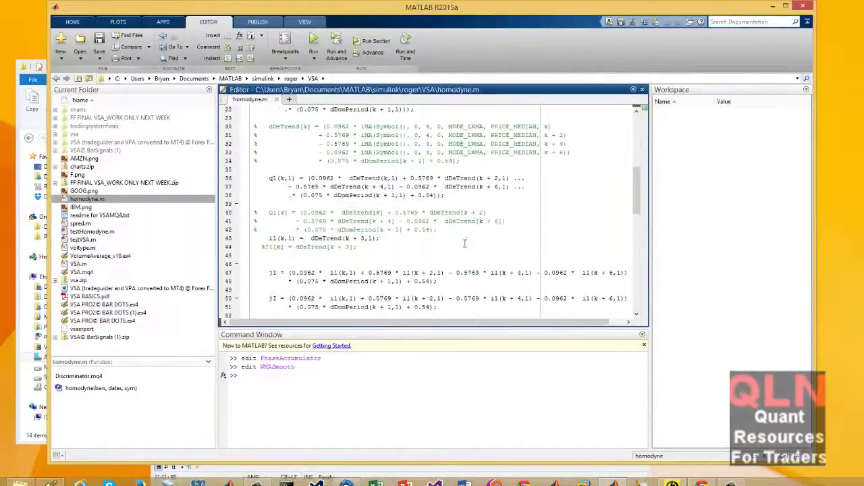
scroll(446, 250, down, 5)
scroll(466, 251, down, 4)
scroll(466, 251, up, 5)
scroll(472, 253, up, 5)
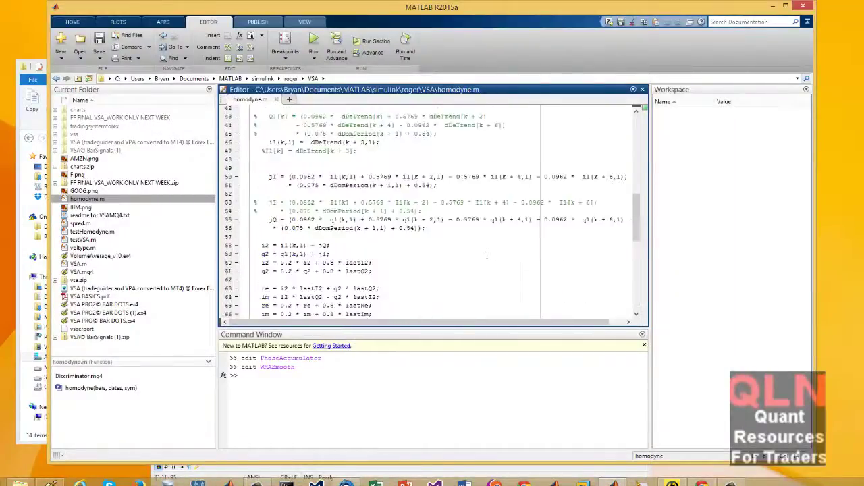
scroll(480, 255, up, 5)
scroll(486, 256, up, 4)
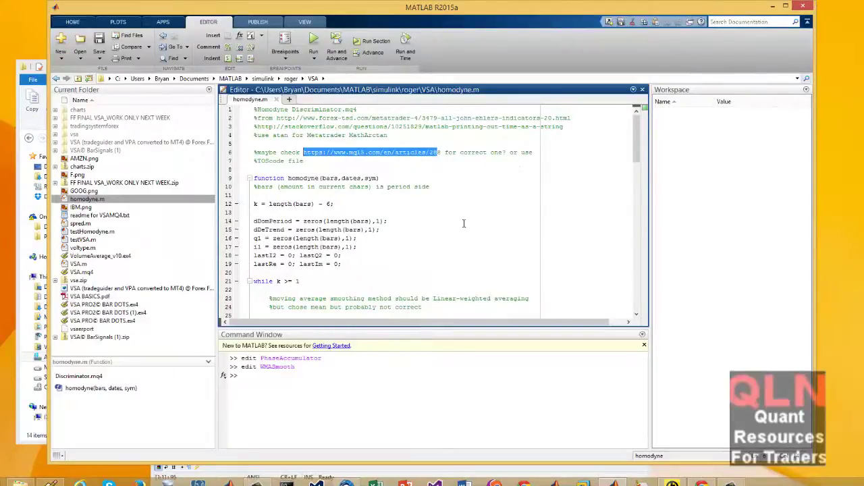
scroll(464, 223, down, 5)
scroll(469, 225, down, 5)
scroll(476, 225, down, 3)
scroll(480, 226, down, 2)
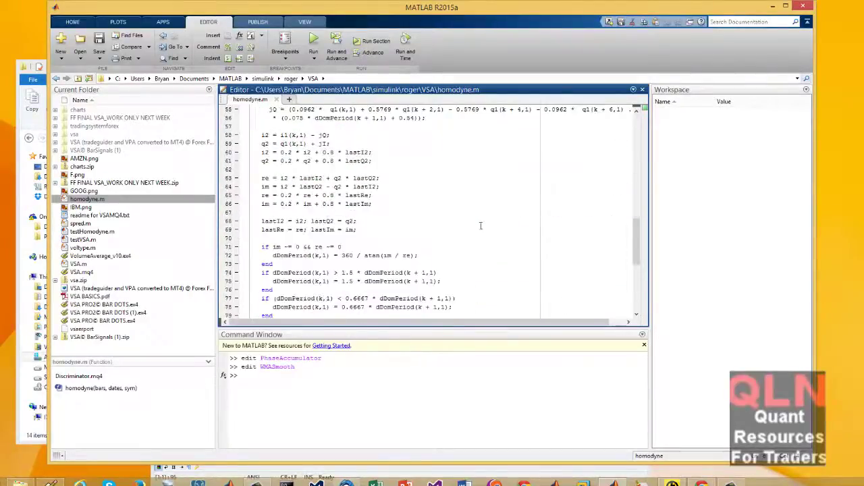
scroll(481, 226, down, 3)
scroll(480, 225, up, 5)
scroll(486, 229, up, 4)
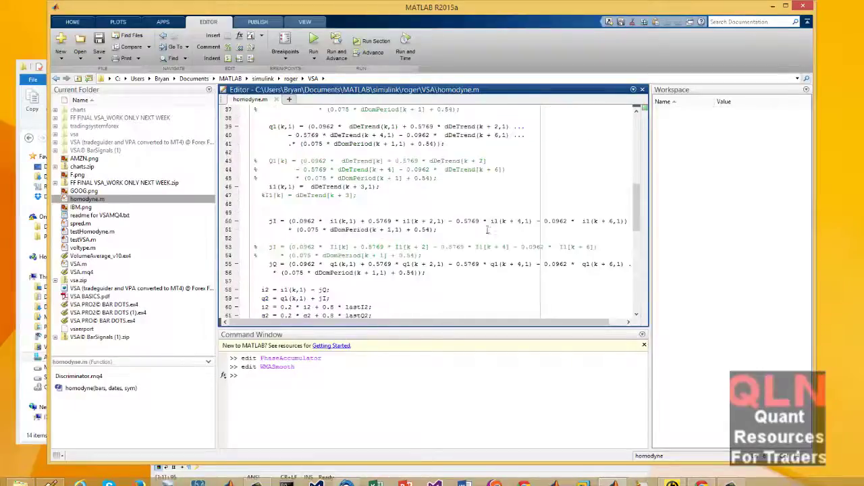
scroll(487, 229, up, 3)
scroll(483, 231, up, 3)
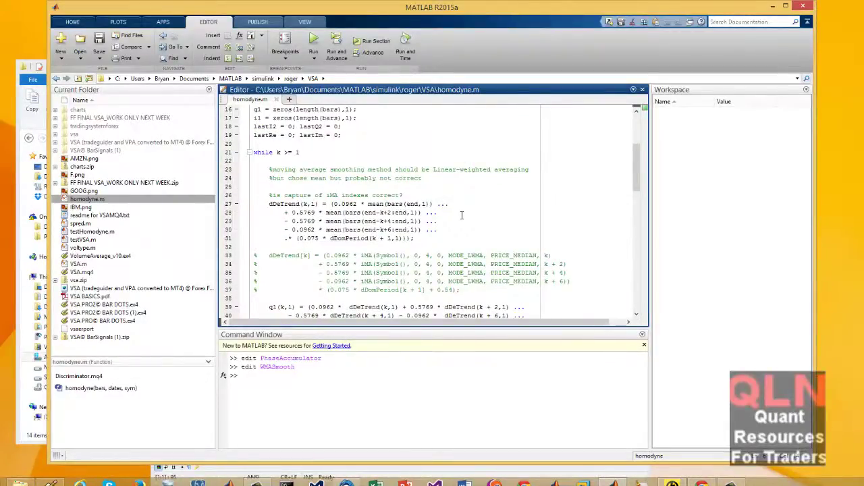
scroll(462, 215, up, 3)
scroll(459, 219, down, 3)
scroll(452, 226, down, 5)
scroll(446, 232, down, 3)
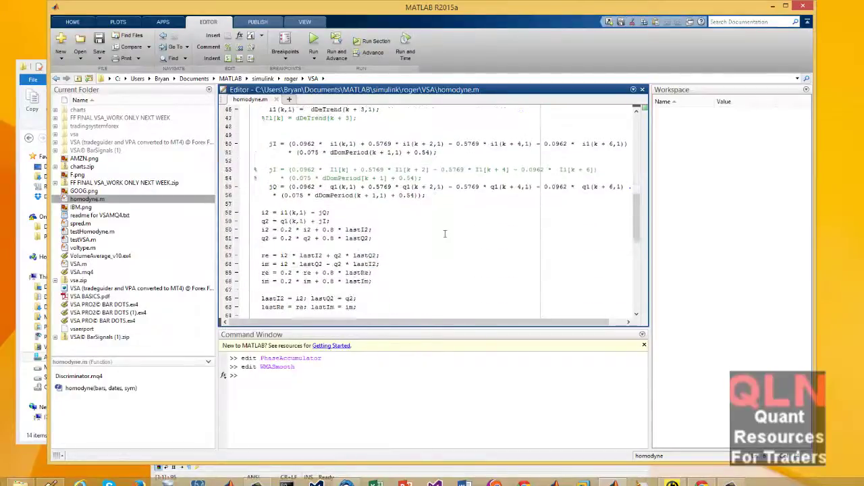
scroll(445, 233, down, 5)
scroll(445, 233, down, 4)
scroll(445, 235, down, 2)
scroll(446, 237, up, 5)
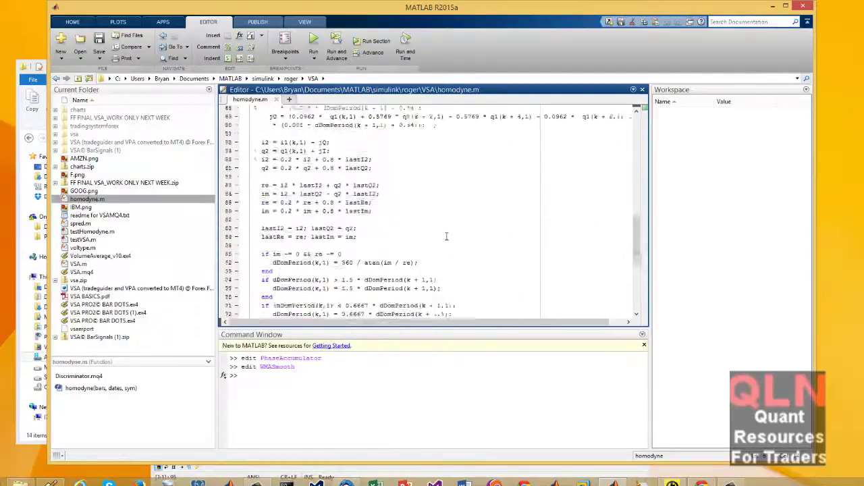
scroll(447, 236, up, 5)
scroll(446, 240, up, 5)
scroll(447, 243, up, 4)
scroll(447, 250, down, 4)
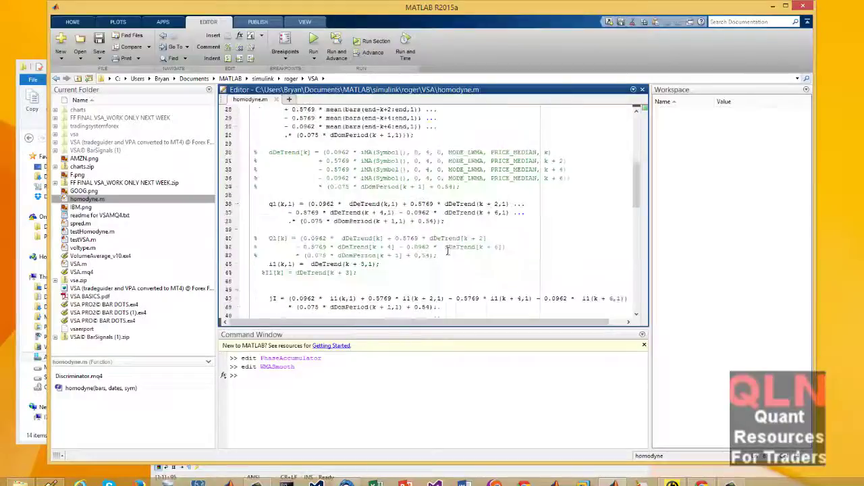
scroll(447, 251, down, 4)
scroll(446, 251, down, 4)
scroll(446, 253, up, 3)
scroll(444, 255, up, 5)
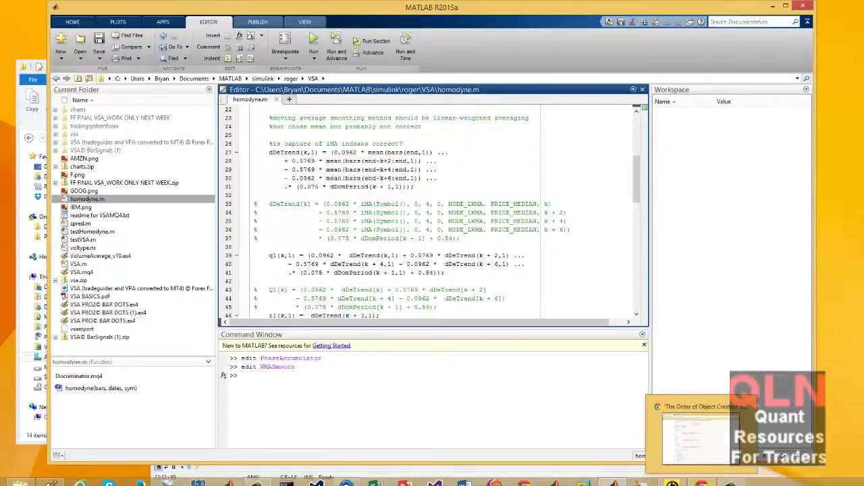
- Bring the Chrome window with the MQL5 object-creation article back to the front
click(688, 443)
scroll(385, 297, down, 6)
scroll(385, 297, down, 4)
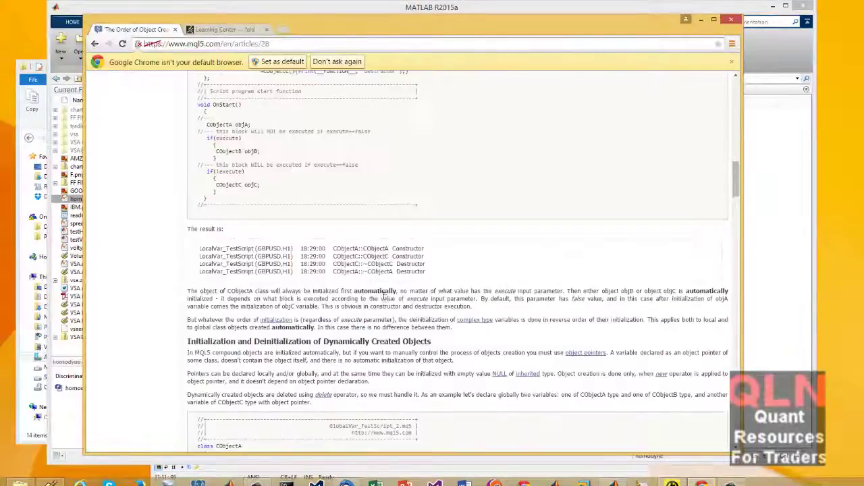
scroll(382, 297, up, 5)
scroll(381, 297, up, 8)
scroll(372, 301, down, 10)
scroll(371, 305, down, 6)
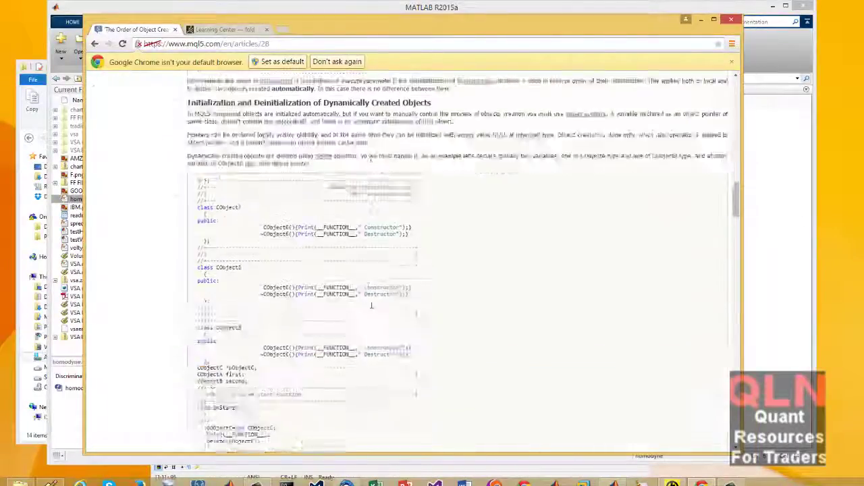
scroll(371, 305, down, 6)
scroll(372, 307, down, 6)
scroll(373, 311, down, 6)
scroll(375, 314, down, 5)
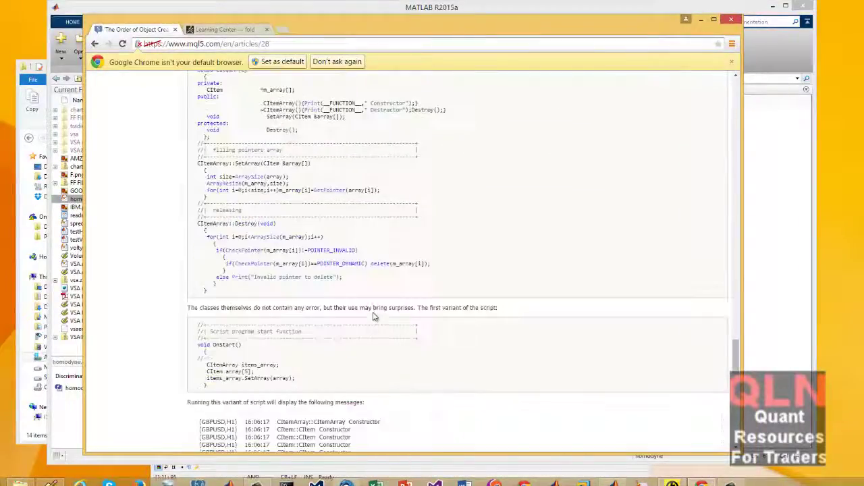
scroll(375, 316, down, 8)
scroll(375, 316, down, 6)
scroll(368, 314, up, 8)
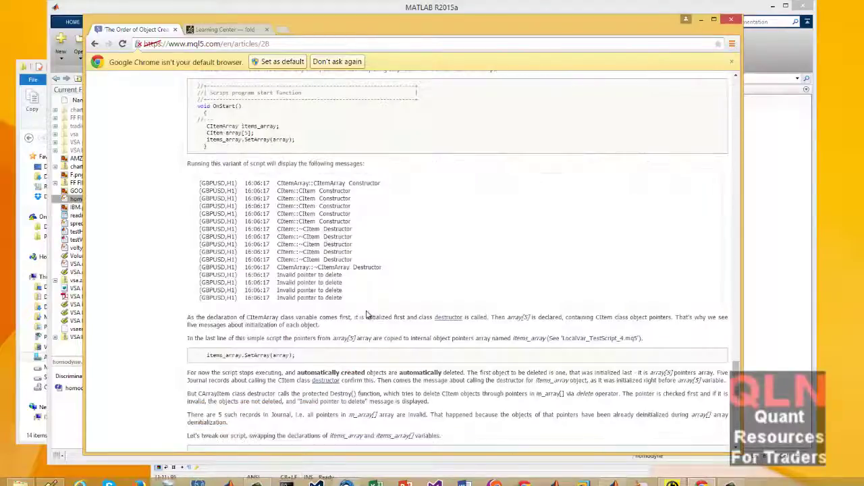
scroll(368, 314, up, 8)
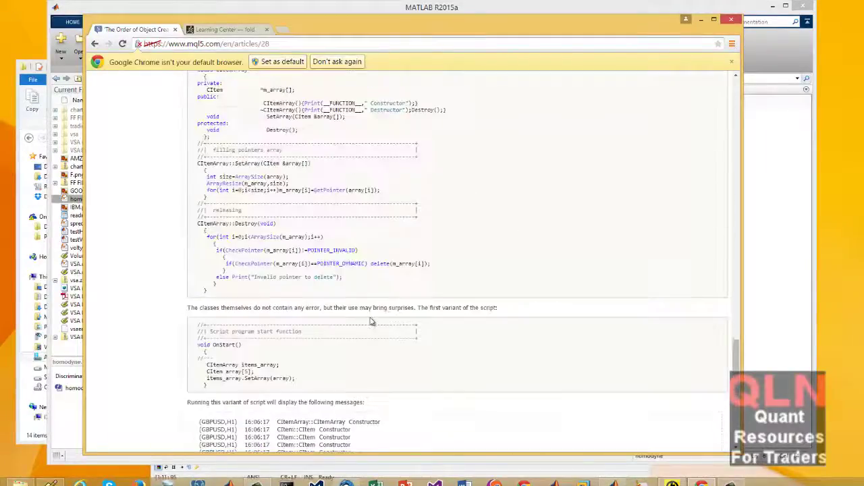
scroll(367, 318, up, 5)
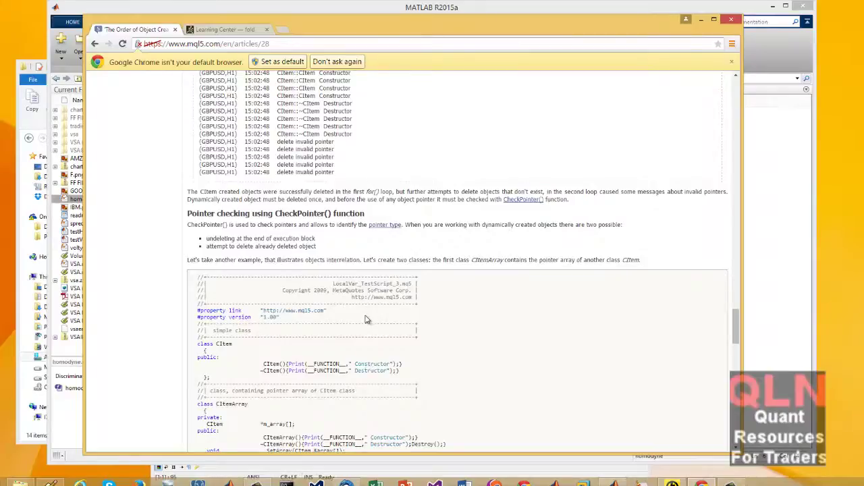
scroll(431, 294, down, 5)
scroll(431, 294, down, 5)
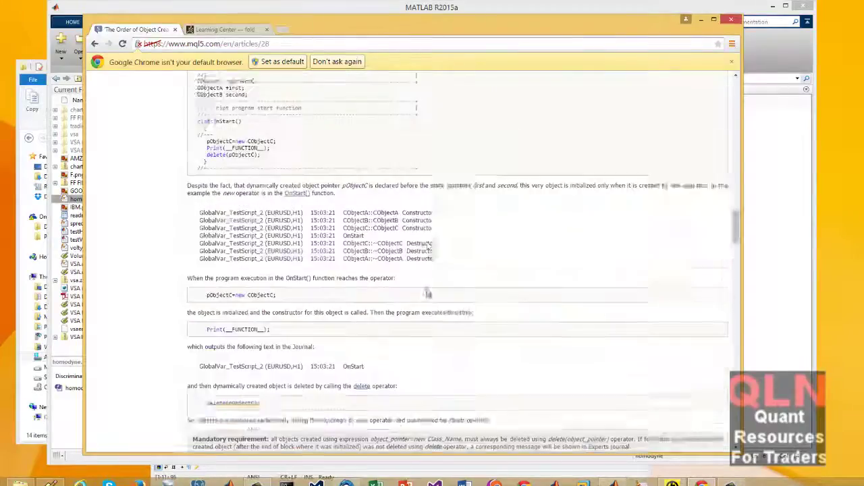
scroll(432, 294, down, 5)
scroll(429, 296, down, 5)
scroll(429, 297, up, 5)
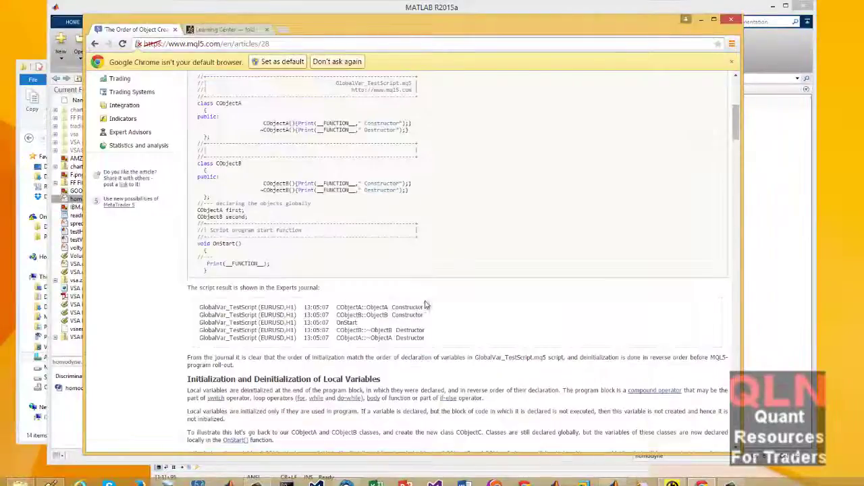